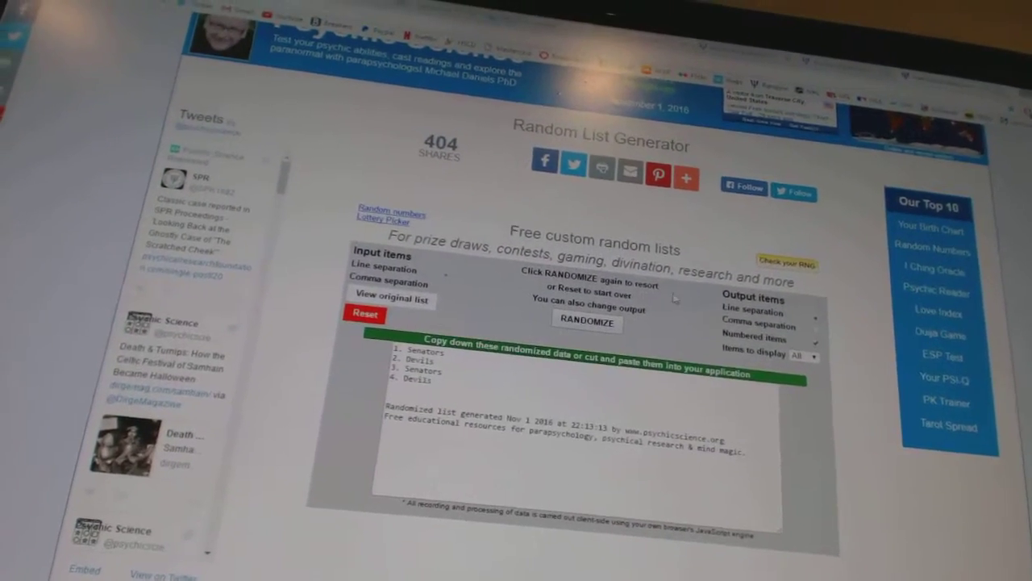
- Reshuffle the Senators/Devils team entries twice, leaving the order Devils, Senators, Devils, Senators
click(582, 298)
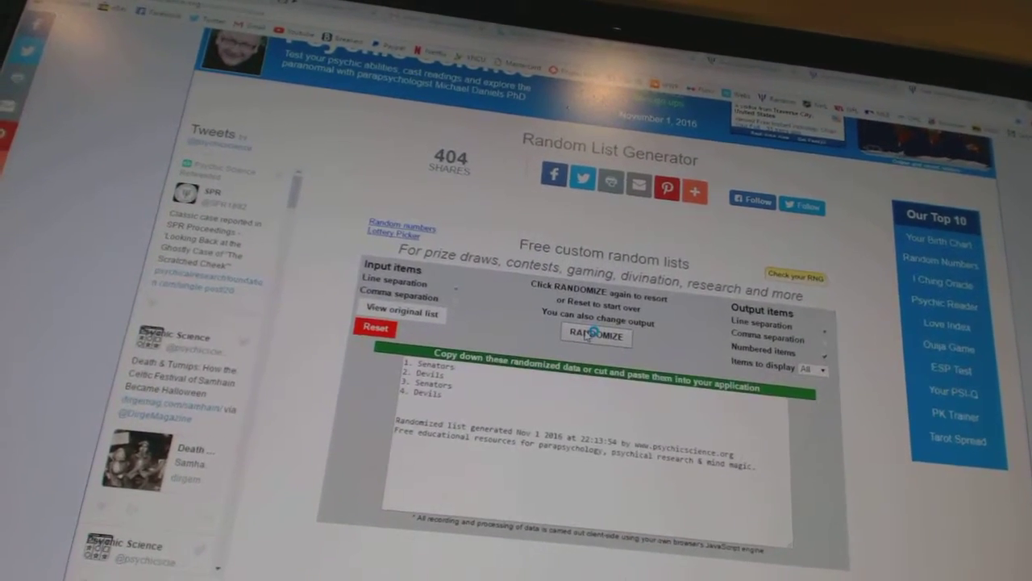
click(593, 332)
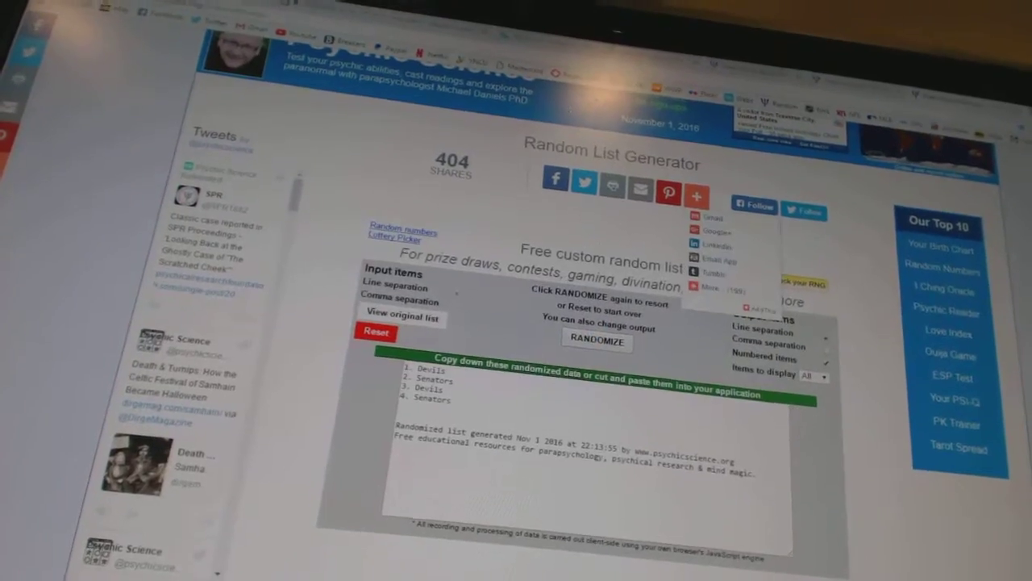
scroll(911, 504, down, 2)
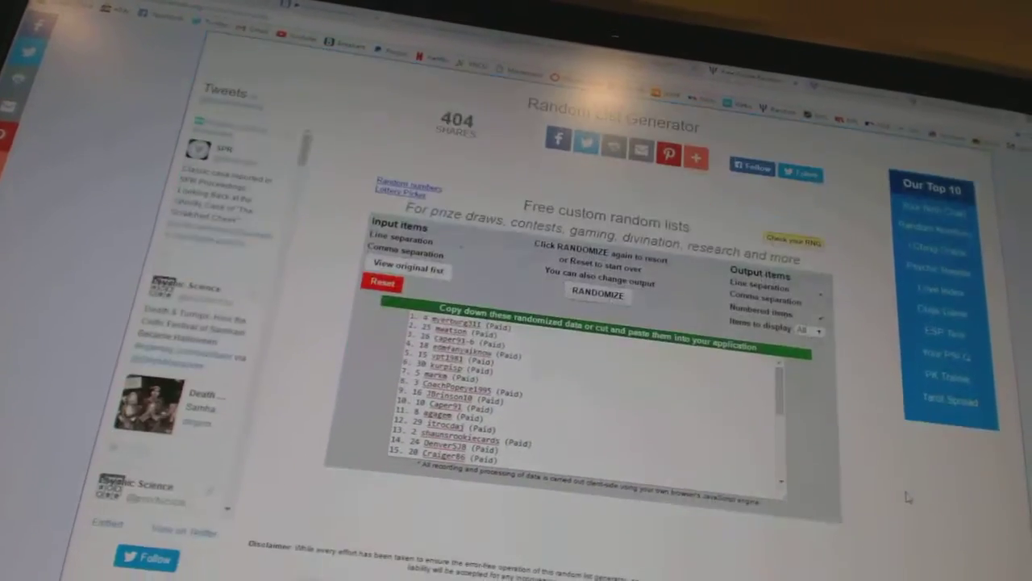